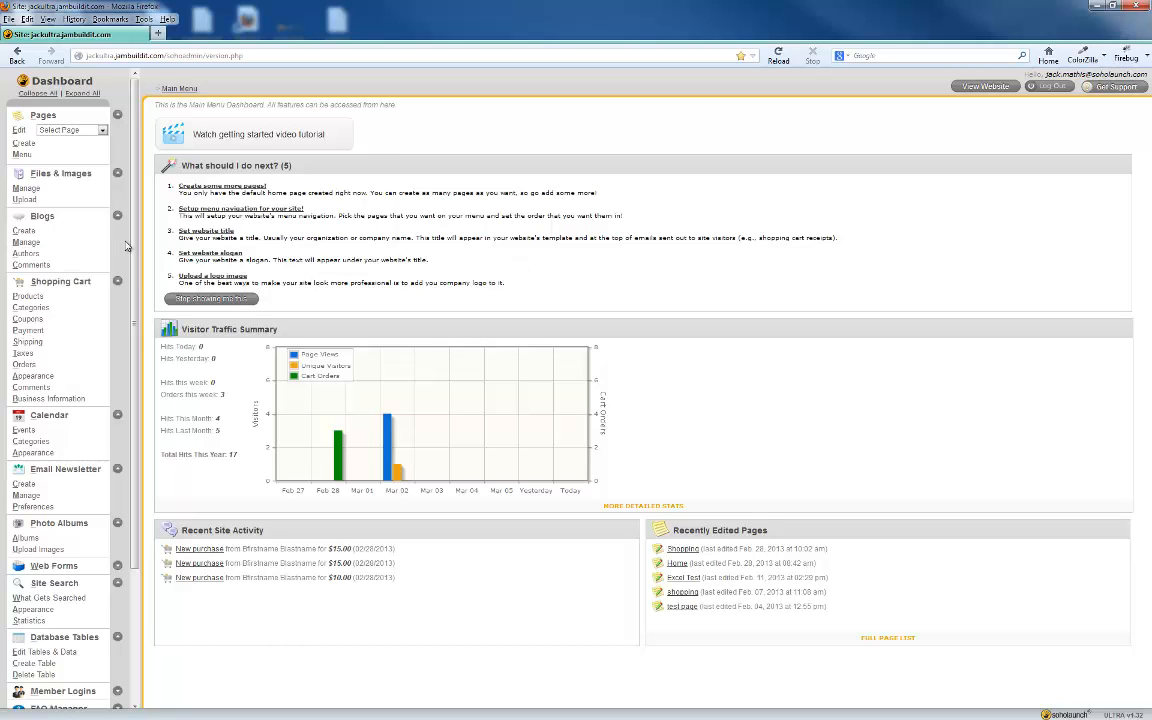
# Open the Template Manager under Global Settings and browse the list of available site templates
pyautogui.scroll(-5, 123, 314)
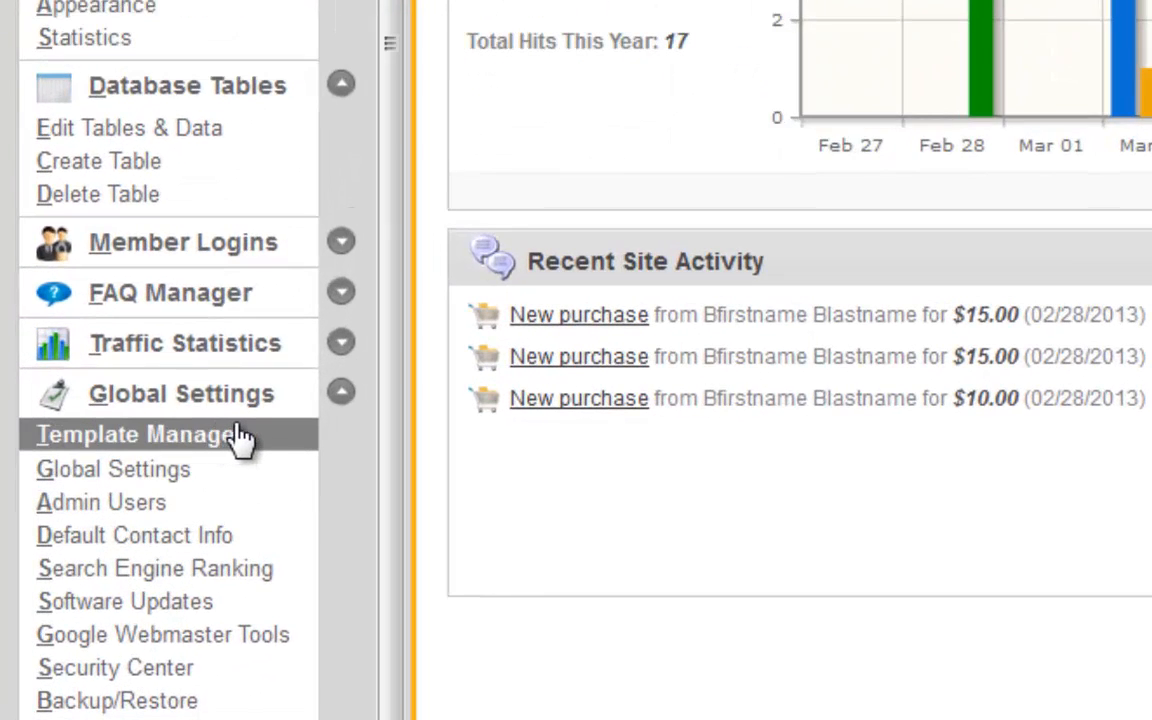
pyautogui.click(248, 436)
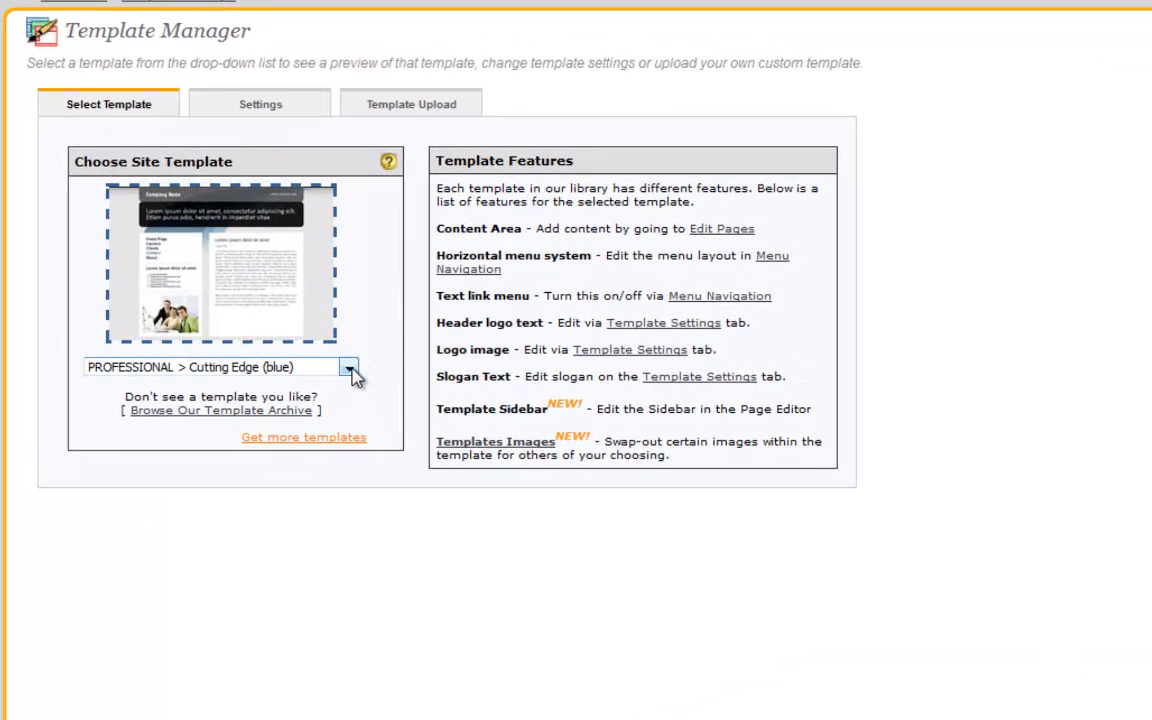
pyautogui.click(349, 369)
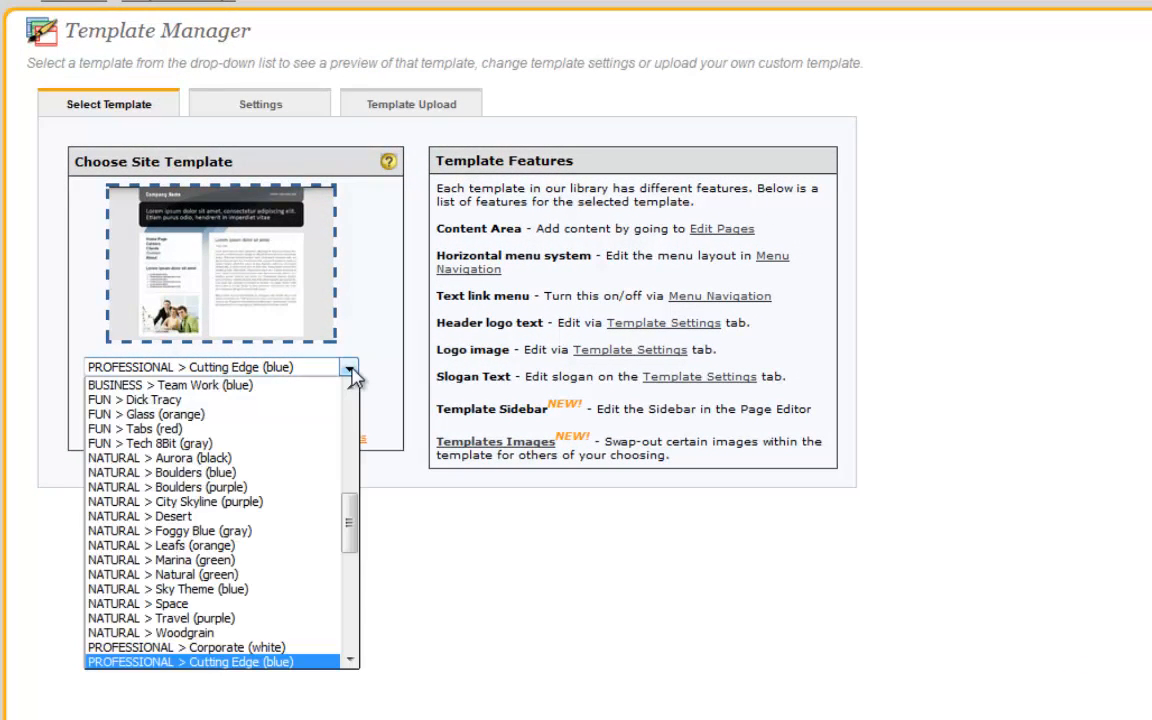
pyautogui.click(399, 499)
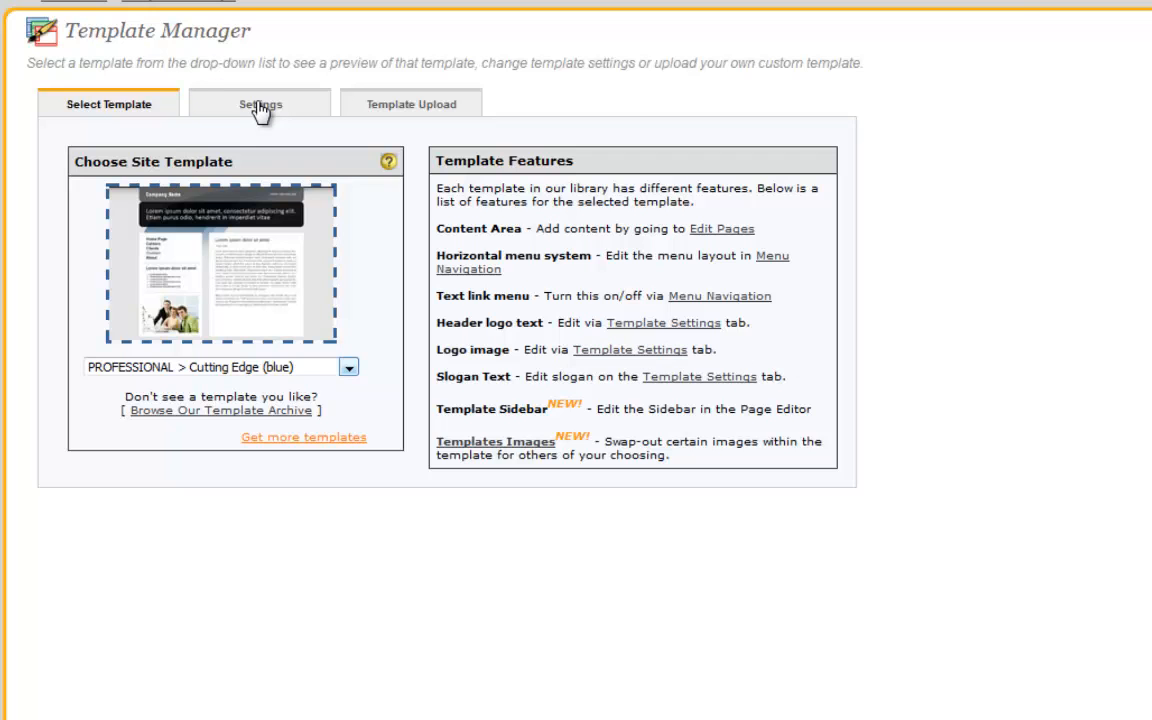
# In the template settings, set the website title to "Soholaunch News" and save it
pyautogui.click(260, 108)
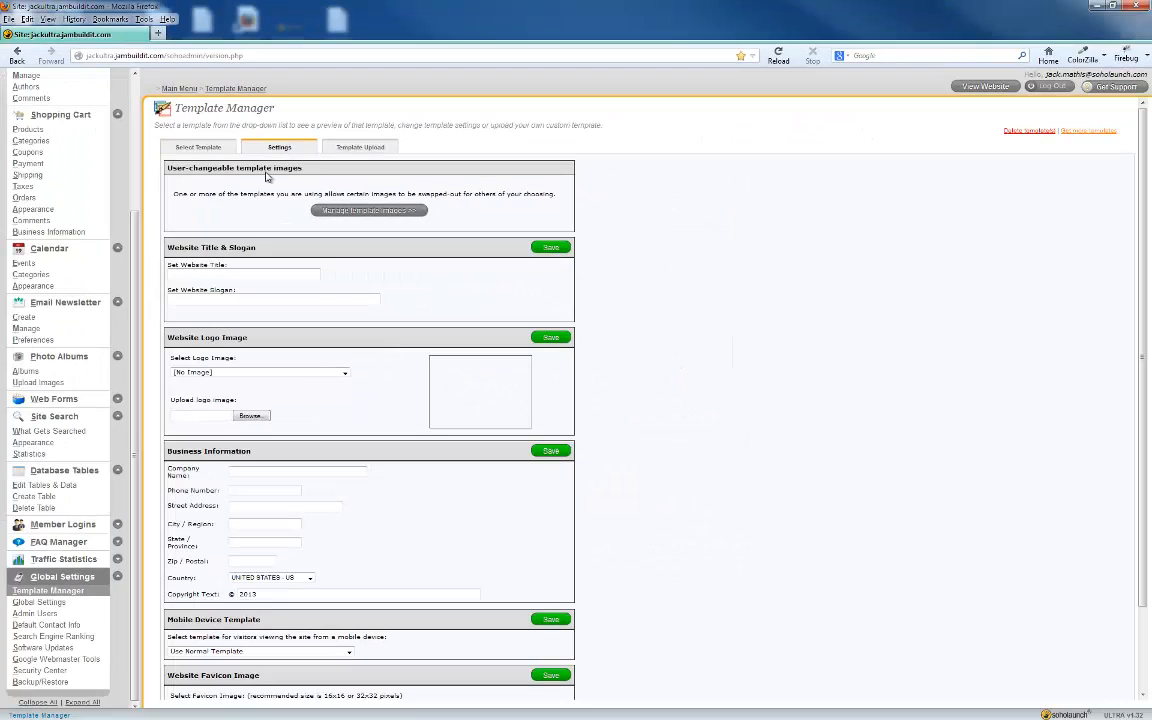
pyautogui.scroll(-1, 266, 176)
pyautogui.scroll(-2, 258, 197)
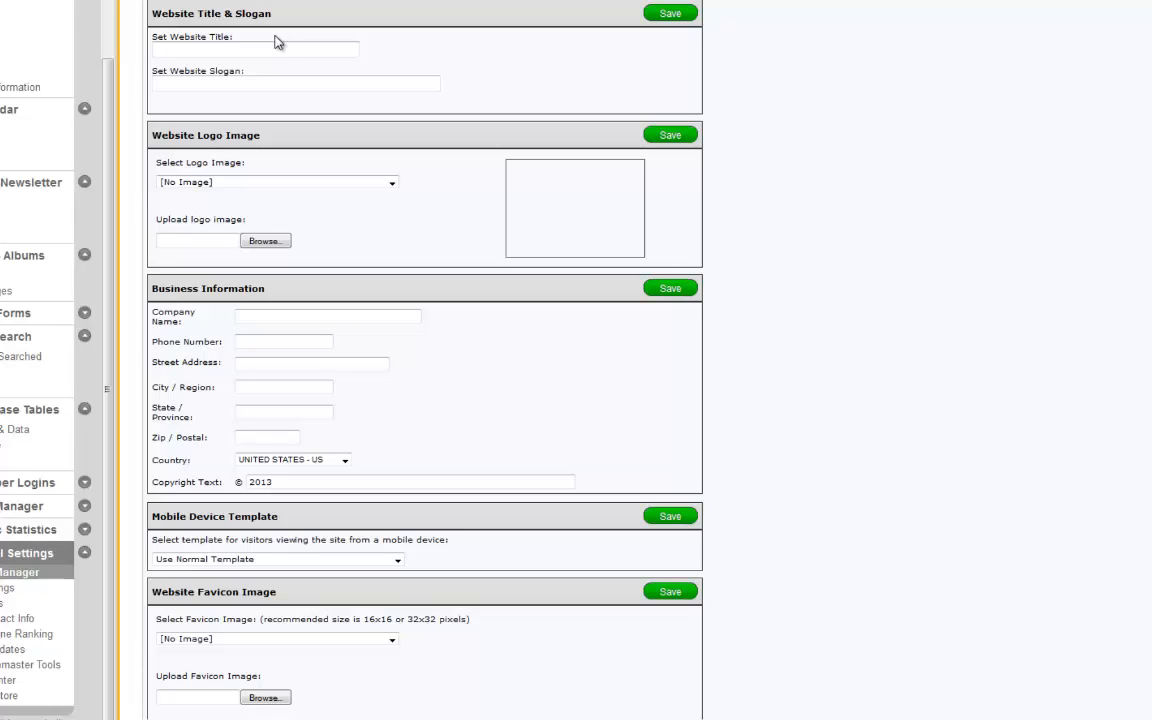
pyautogui.click(238, 50)
pyautogui.write('Soho')
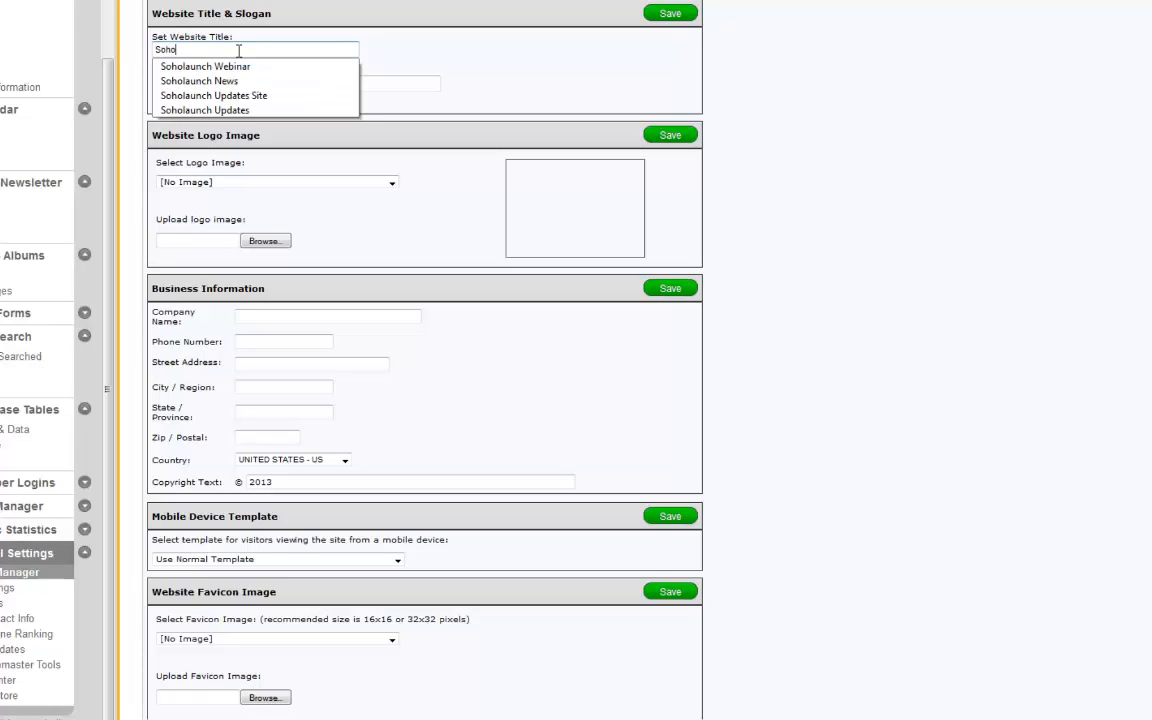
pyautogui.write('launch News')
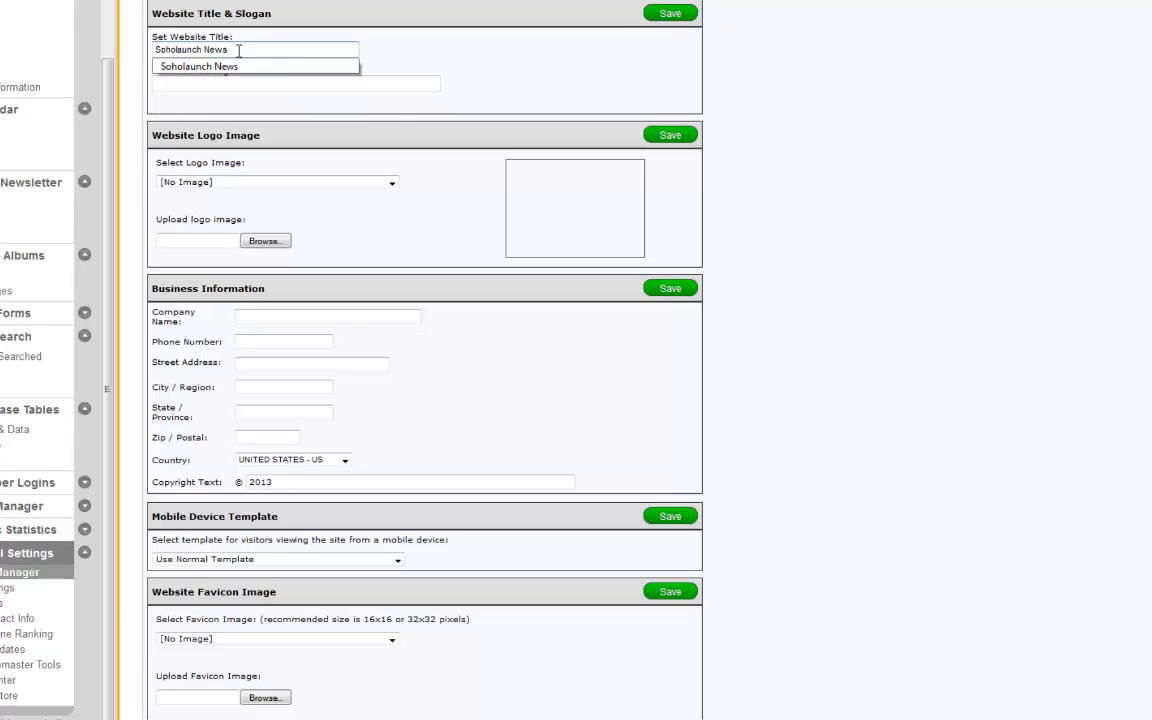
pyautogui.click(410, 65)
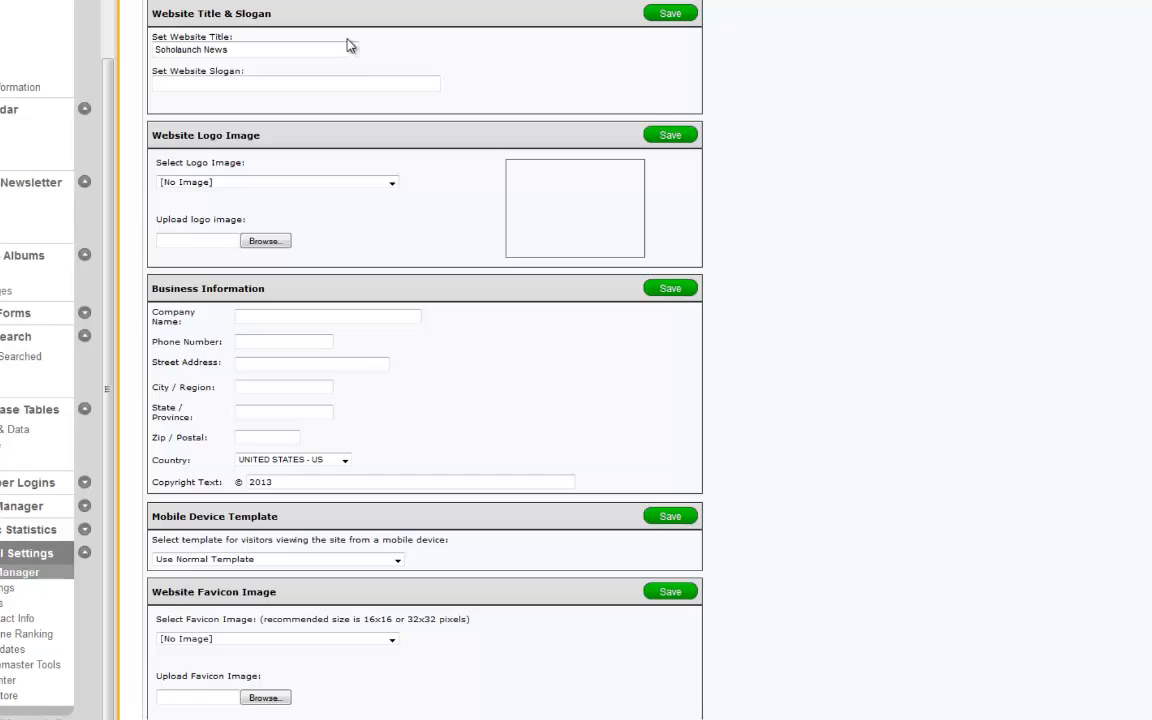
pyautogui.click(670, 14)
# Choose soholaunch-logo-for-business.jpg as the website logo image and save it
pyautogui.scroll(-1, 440, 155)
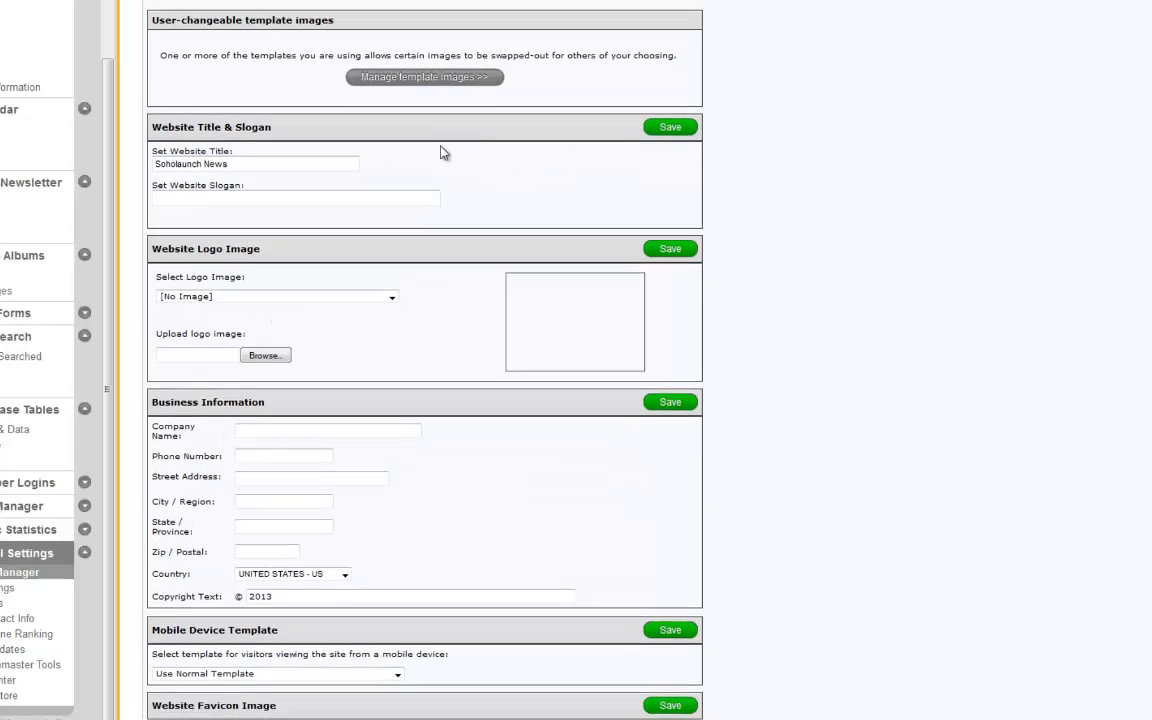
pyautogui.scroll(-2, 445, 153)
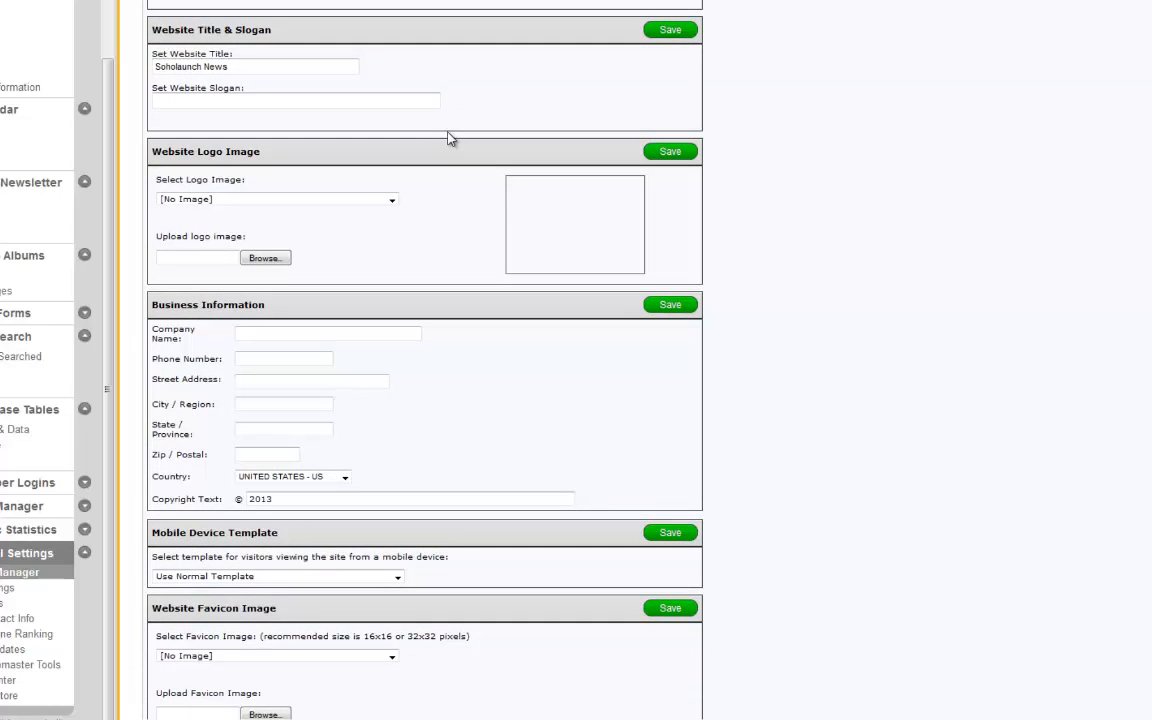
pyautogui.click(393, 200)
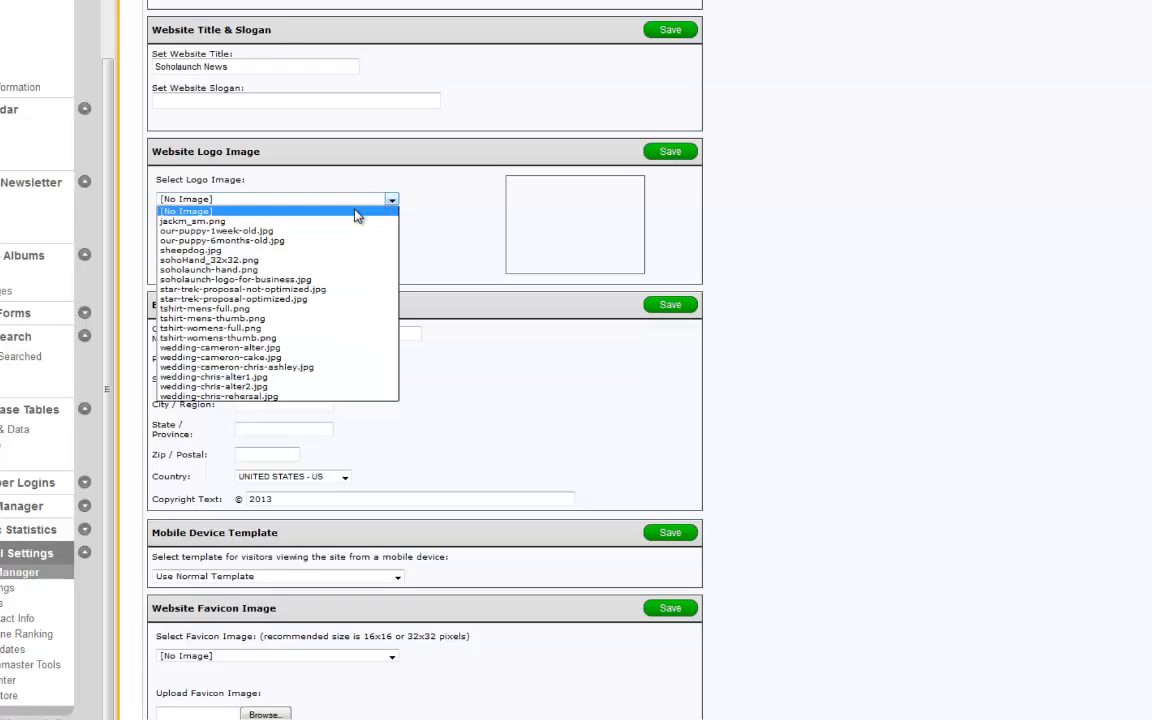
pyautogui.click(290, 280)
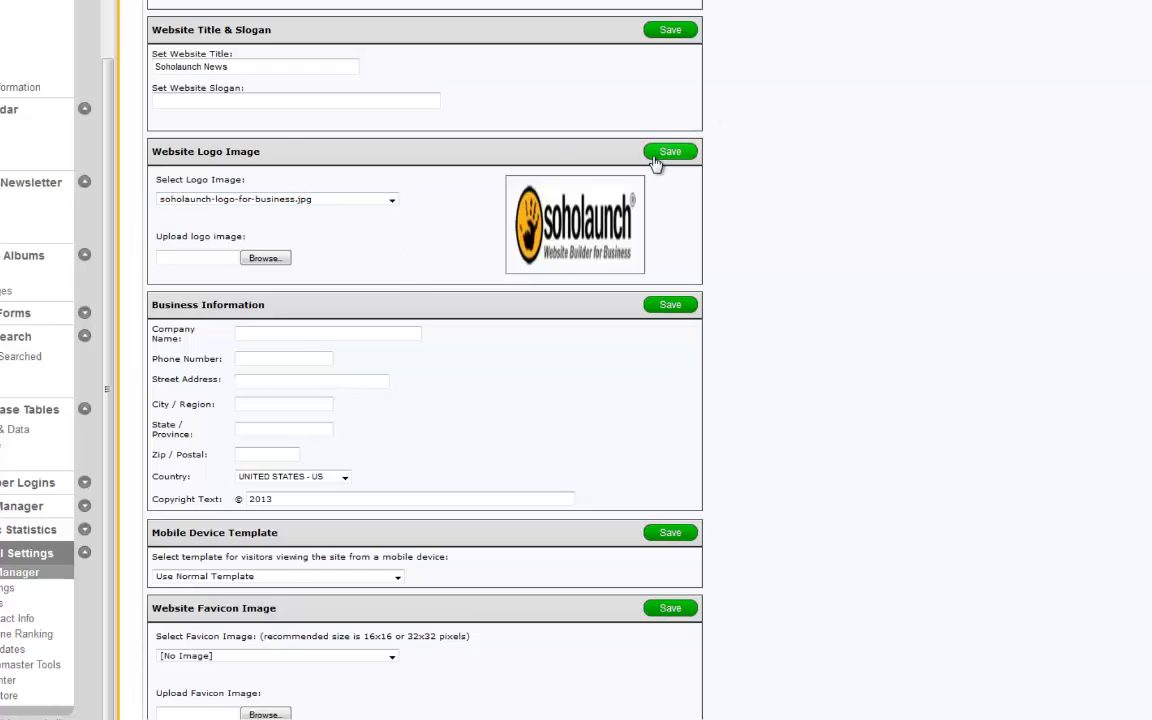
pyautogui.click(655, 161)
# Set the mobile device template to RESPONSIVE > Vertical Foundation (recommended) and save it
pyautogui.scroll(-3, 562, 184)
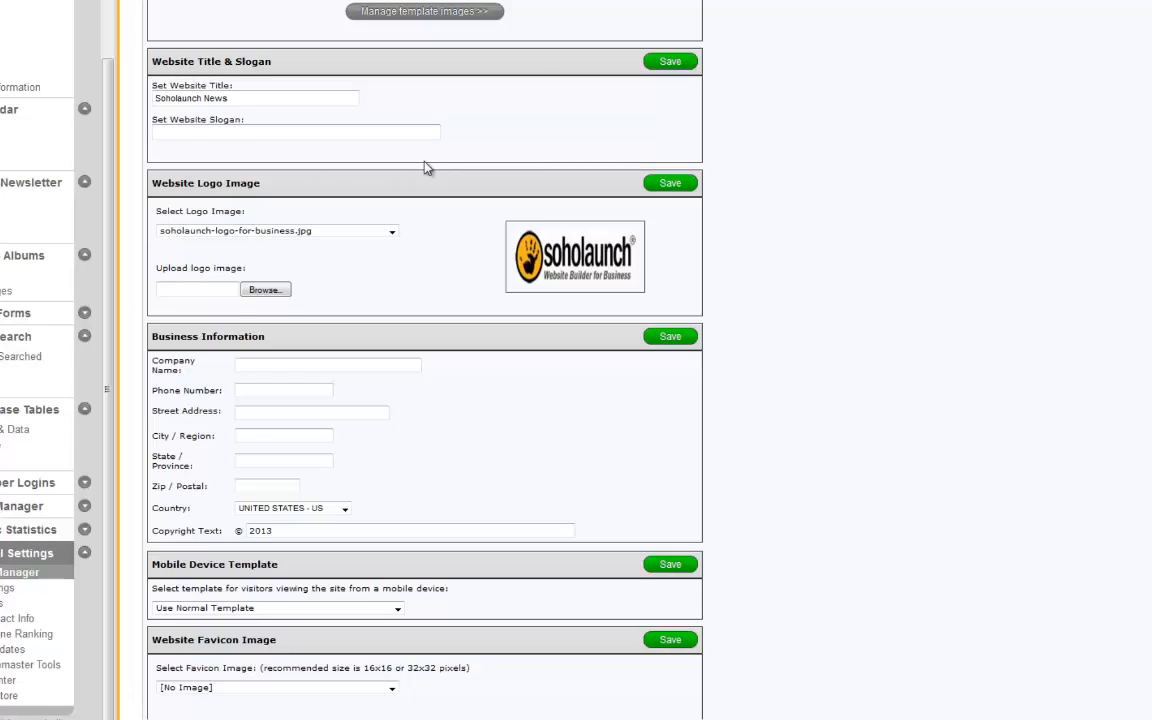
pyautogui.scroll(-1, 427, 168)
pyautogui.scroll(-2, 425, 167)
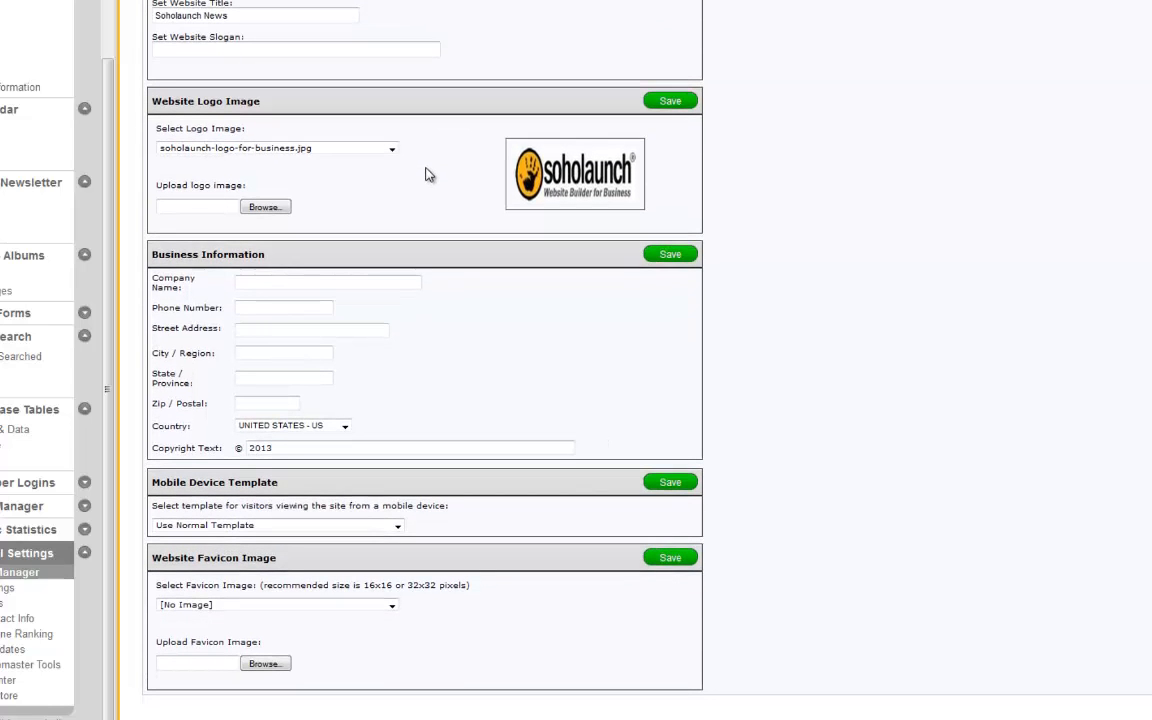
pyautogui.click(294, 284)
pyautogui.click(378, 527)
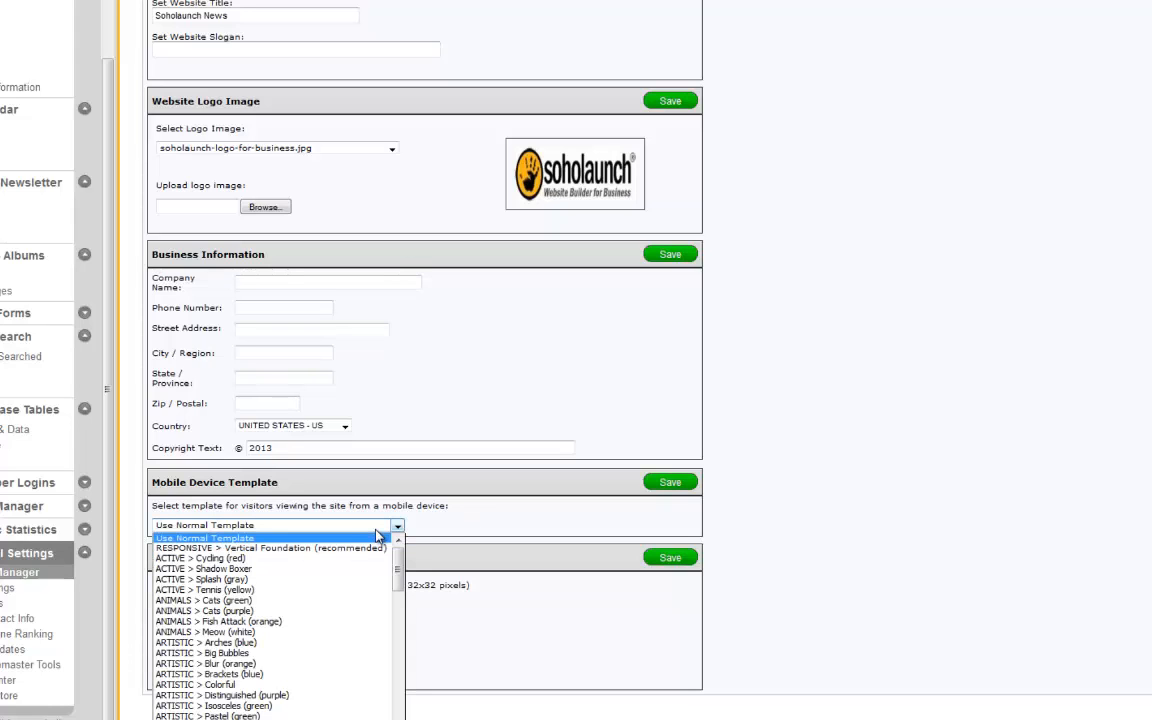
pyautogui.click(260, 549)
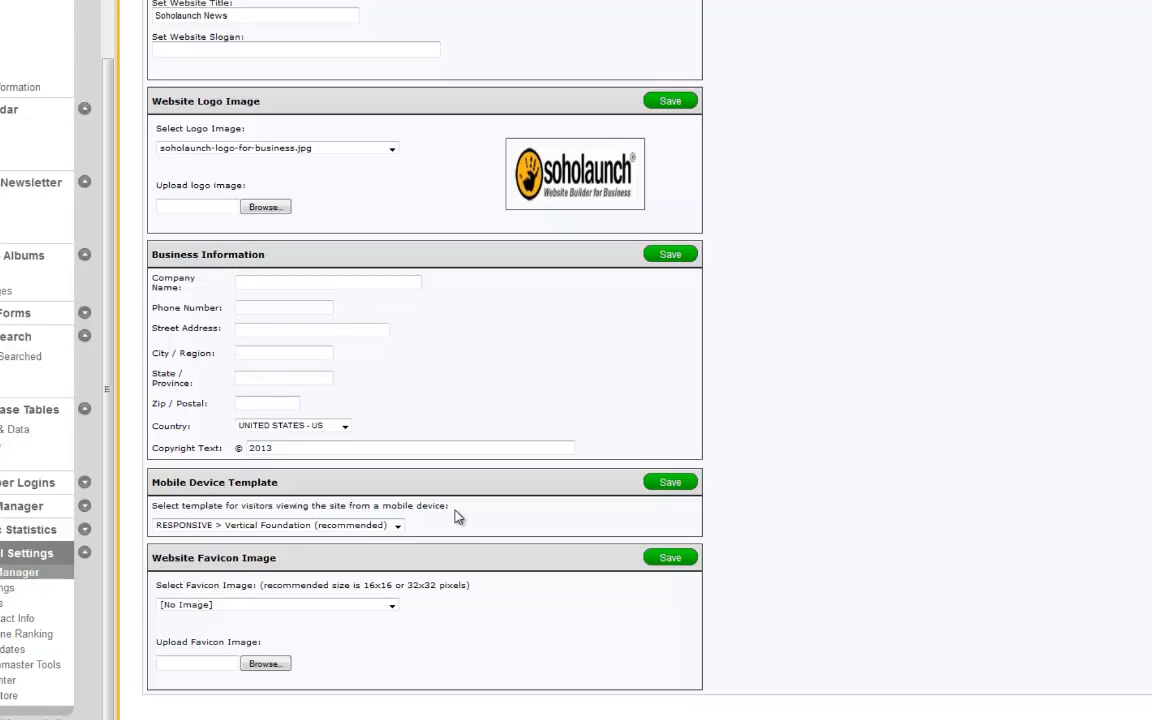
pyautogui.click(670, 482)
# Upload sohoHand_32x32.png from the Webinar folder as a favicon image
pyautogui.scroll(-2, 617, 482)
pyautogui.click(265, 663)
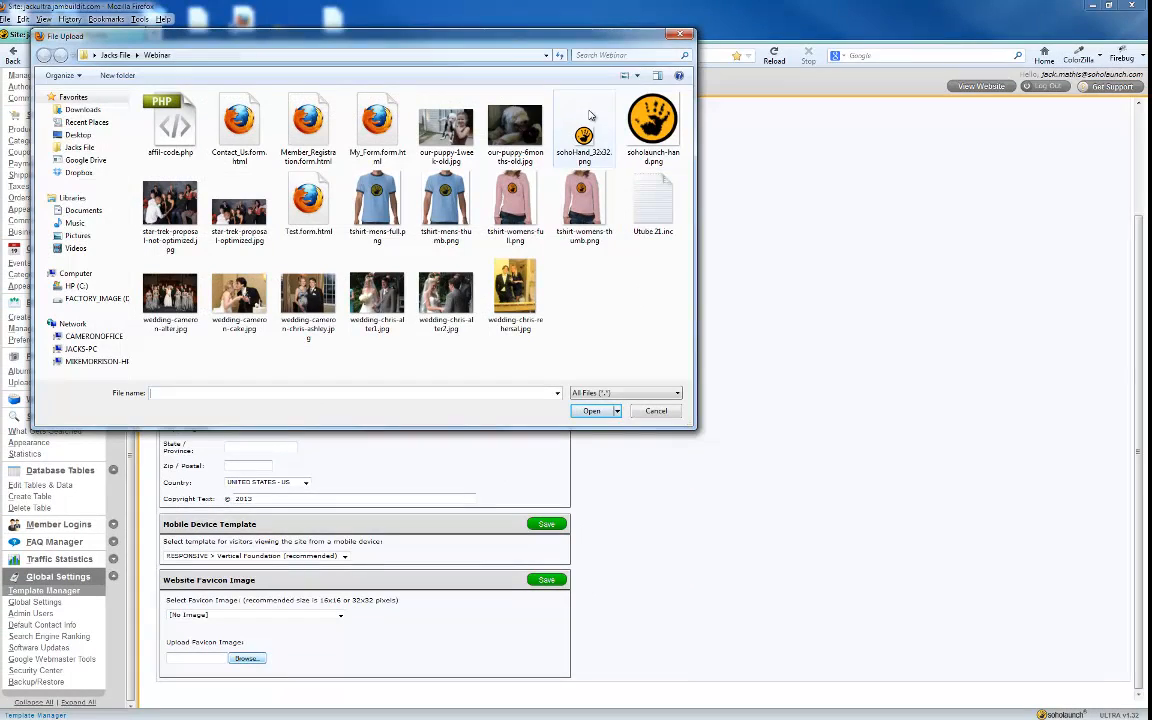
pyautogui.doubleClick(600, 165)
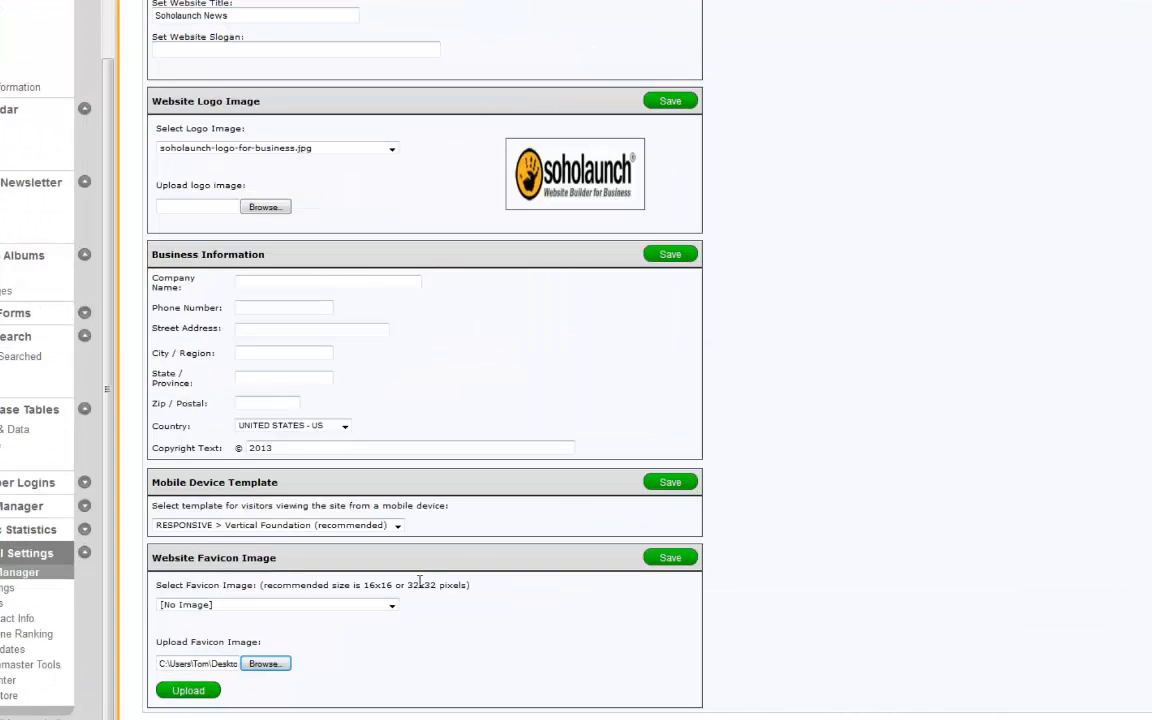
pyautogui.click(188, 690)
# Select sohoHand_32x32.png as the website favicon image and save it
pyautogui.scroll(-3, 522, 535)
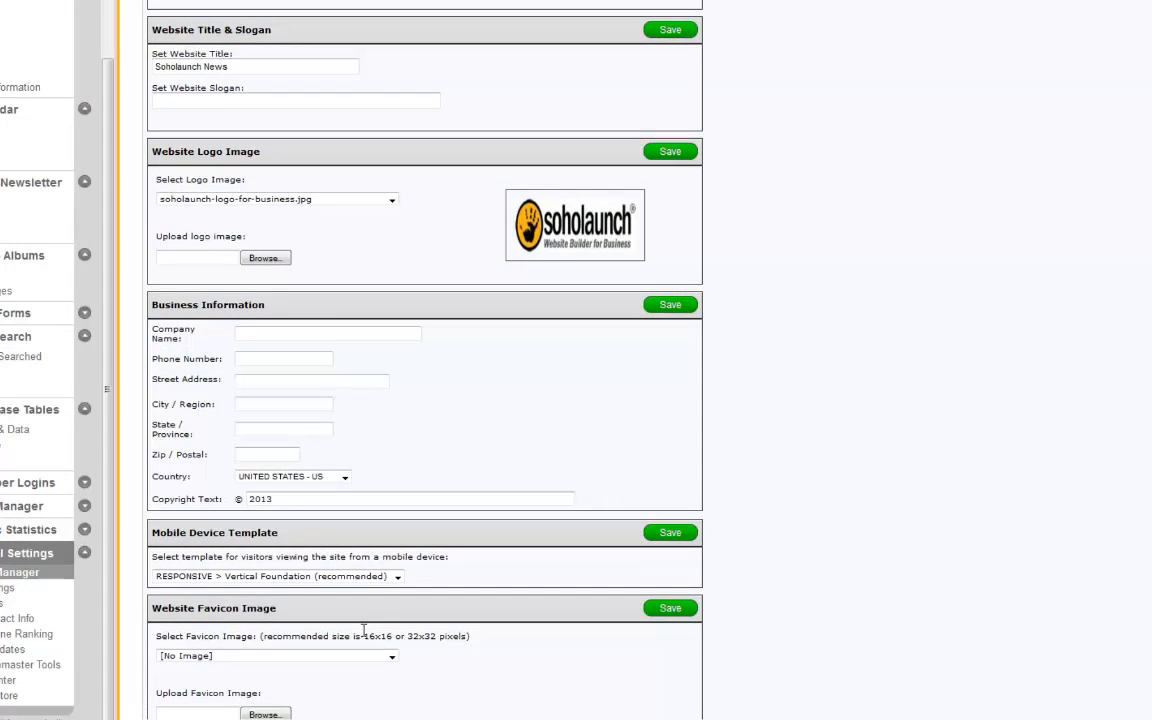
pyautogui.click(386, 658)
pyautogui.click(383, 660)
pyautogui.click(380, 662)
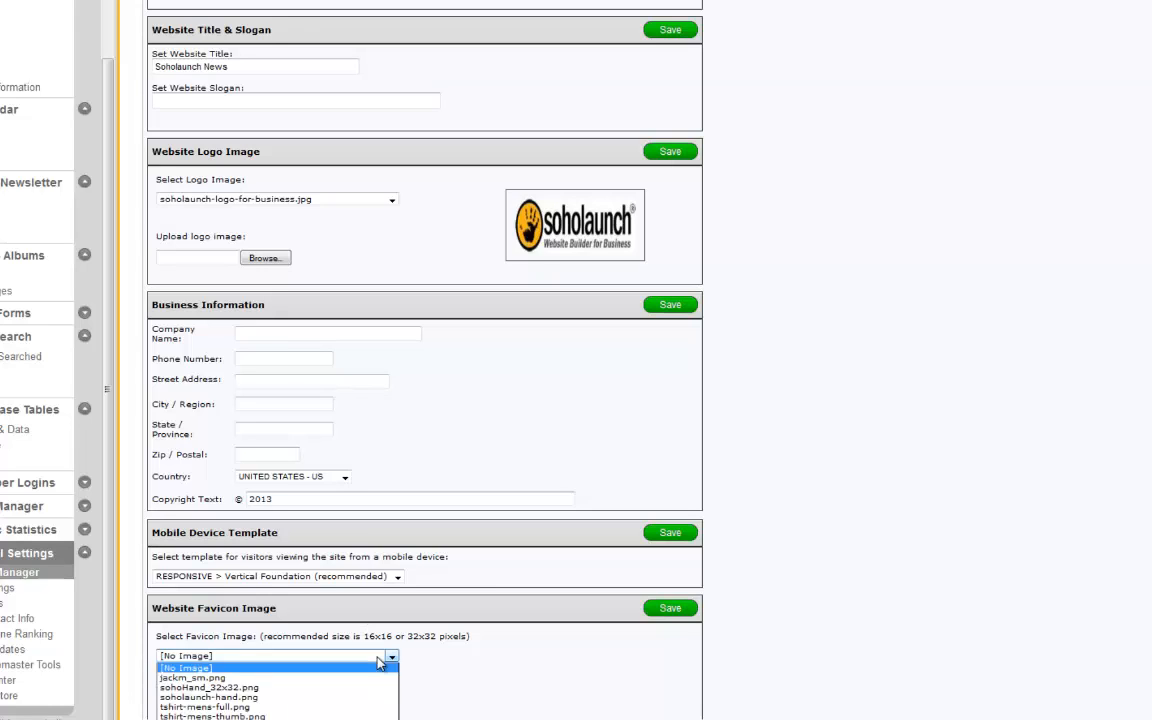
pyautogui.click(236, 688)
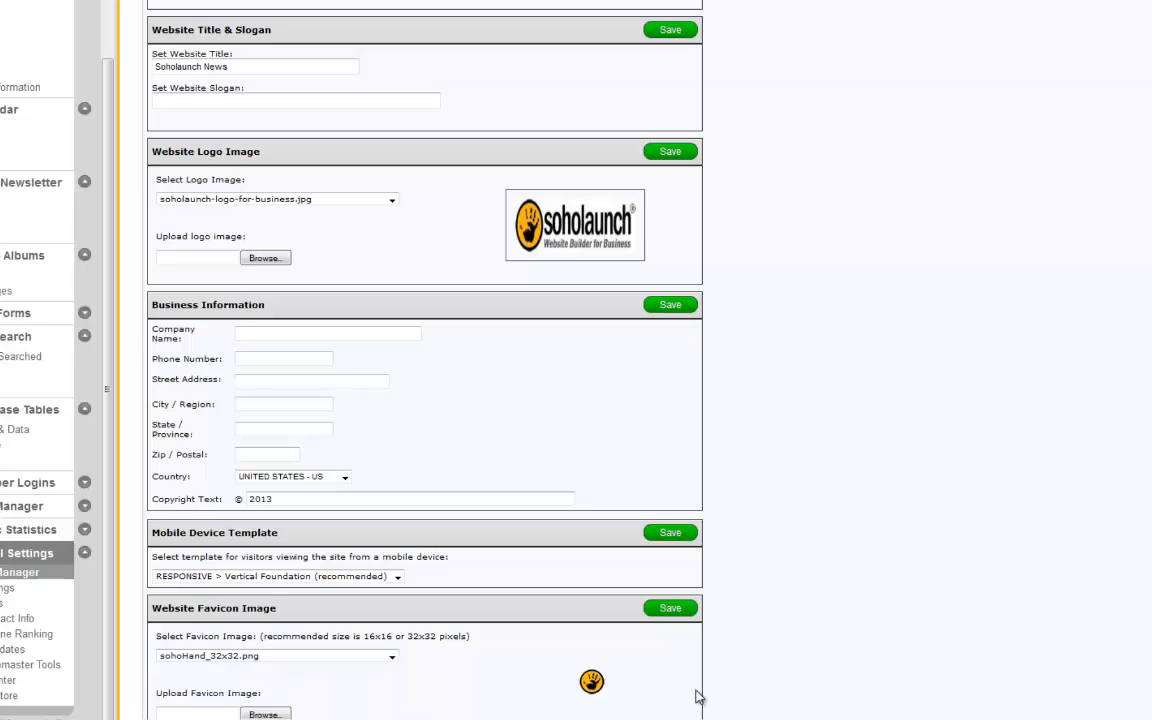
pyautogui.scroll(-1, 940, 590)
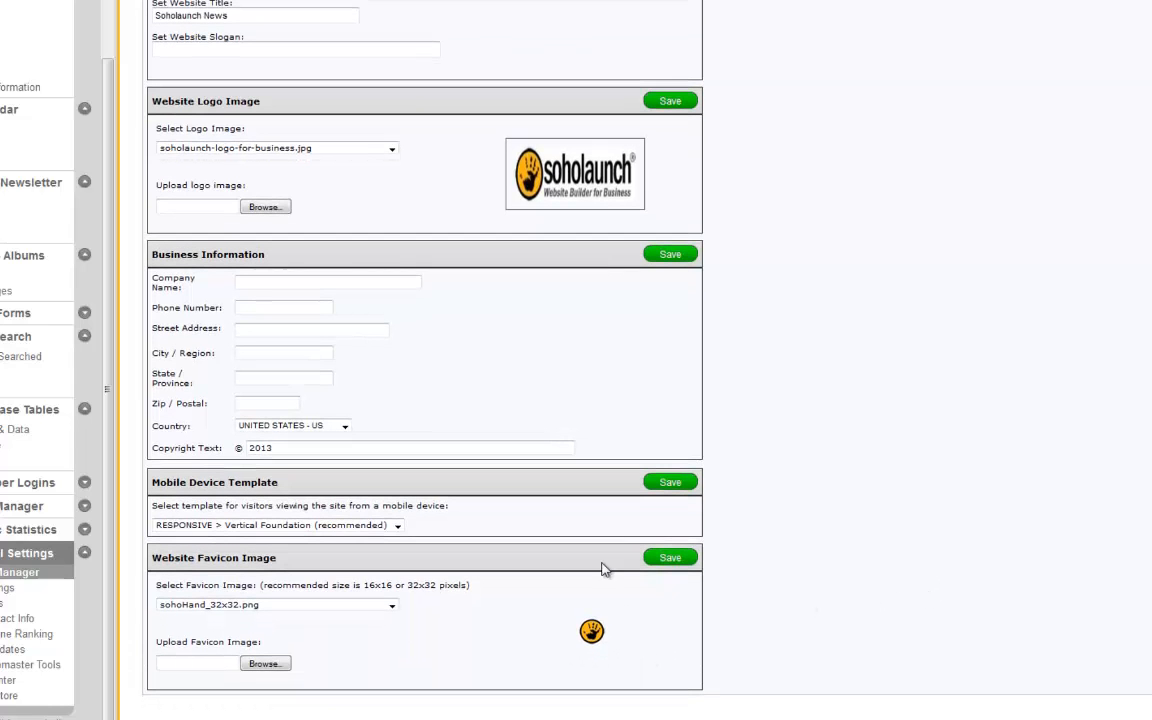
pyautogui.click(665, 562)
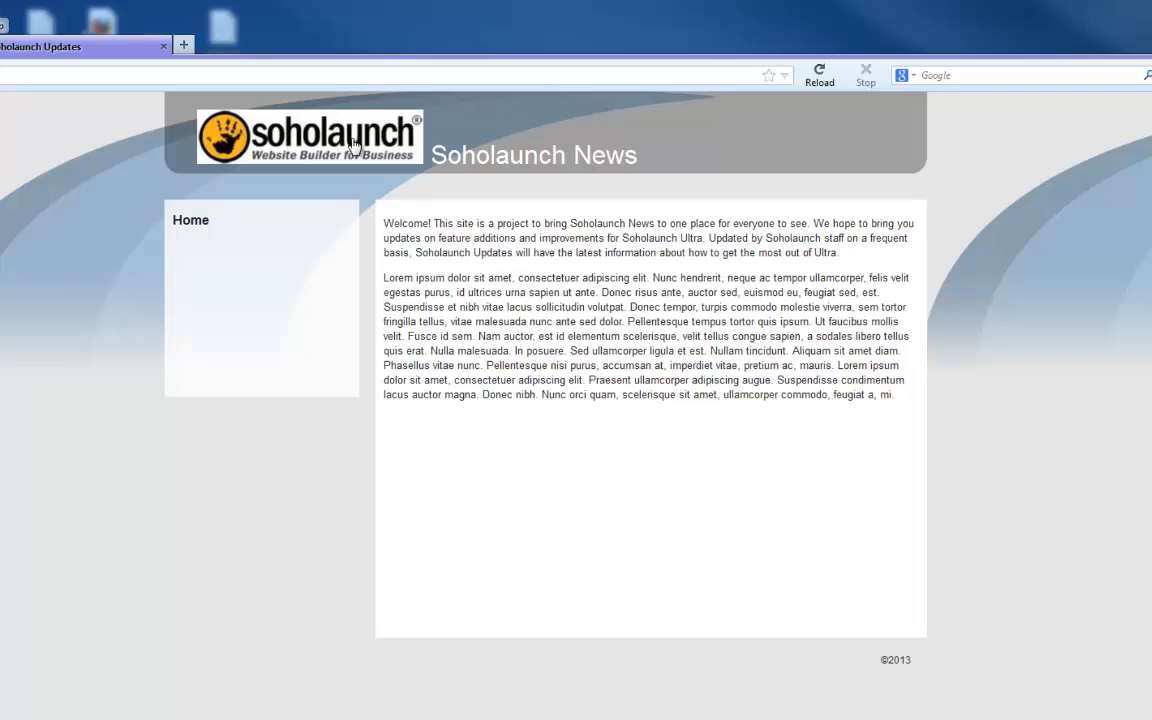
# Check the title text beside the logo in the header of the live website
pyautogui.moveTo(648, 166); pyautogui.dragTo(437, 158)
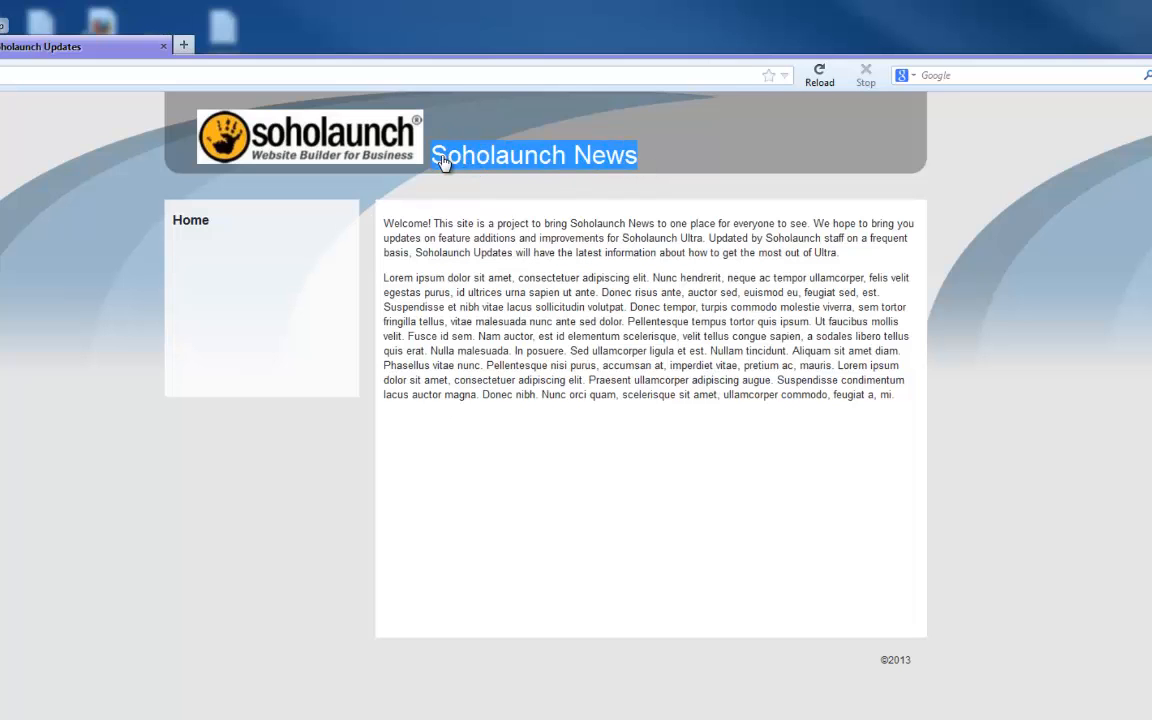
pyautogui.click(602, 125)
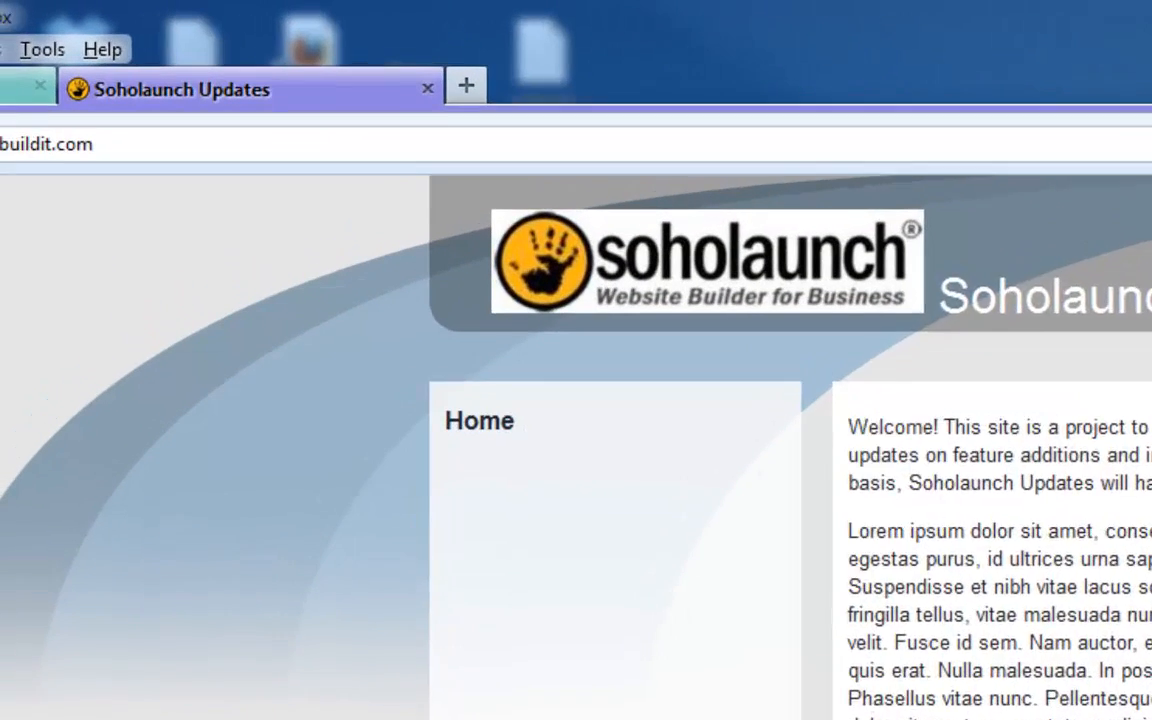